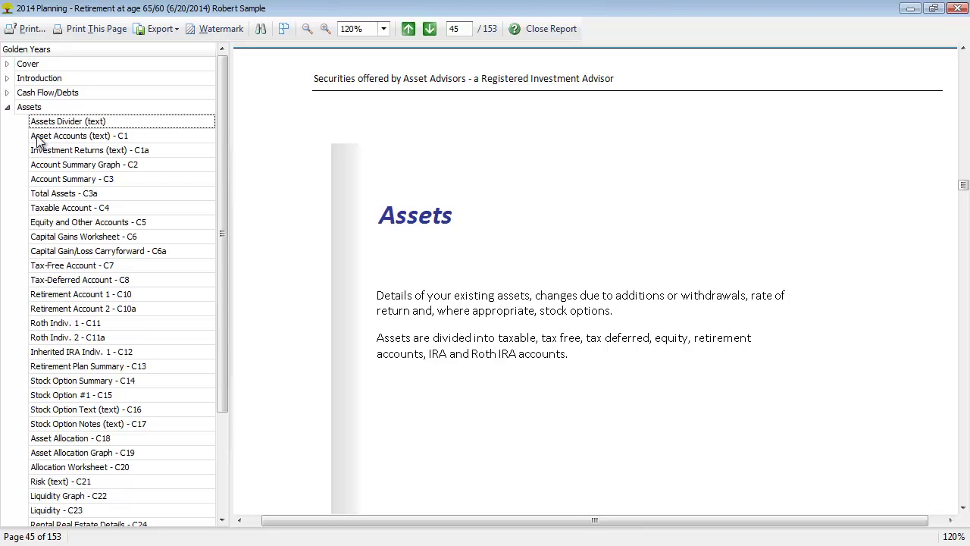
Step: Display the Account Summary Graph page (C2) and examine the account balances chart and the surplus cash flow allocation charts
left_click(68, 166)
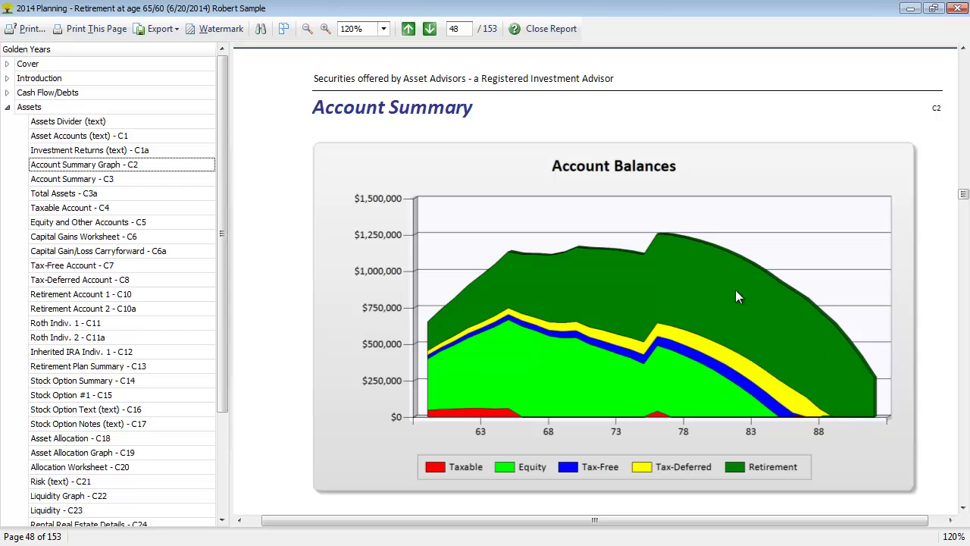
left_click(873, 373)
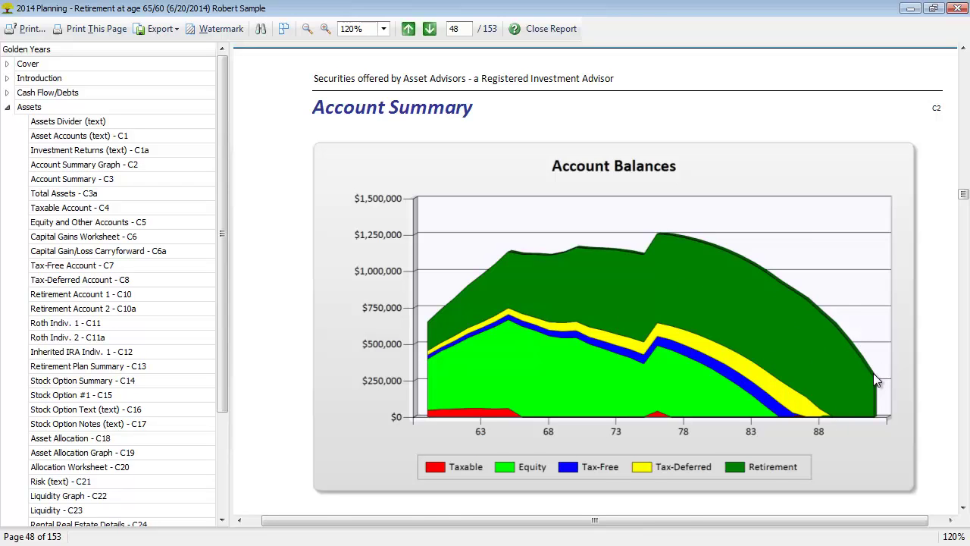
scroll(873, 373, "down", 1)
scroll(873, 369, "down", 10)
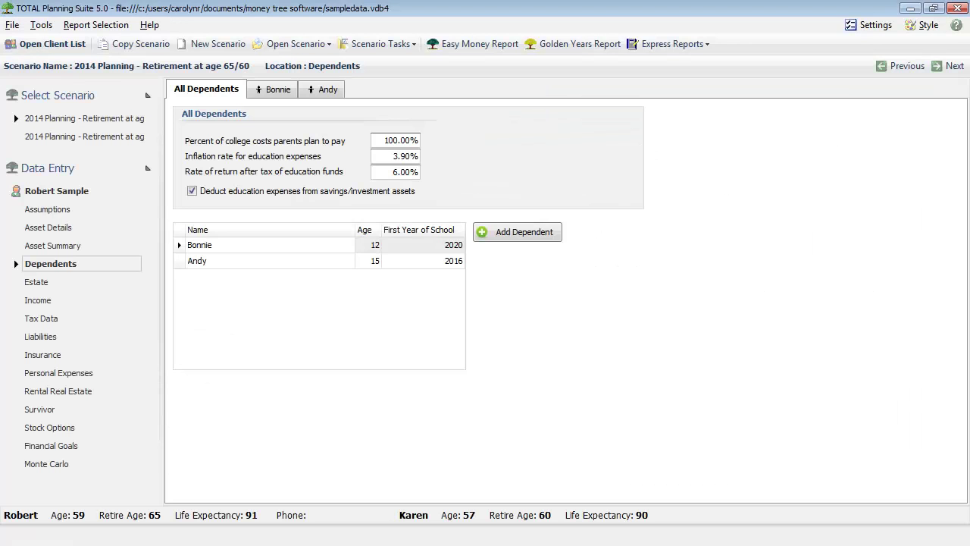
Step: Check the Surplus Allocation settings in the scenario's Assumptions data entry, and return to the Golden Years report
left_click(55, 211)
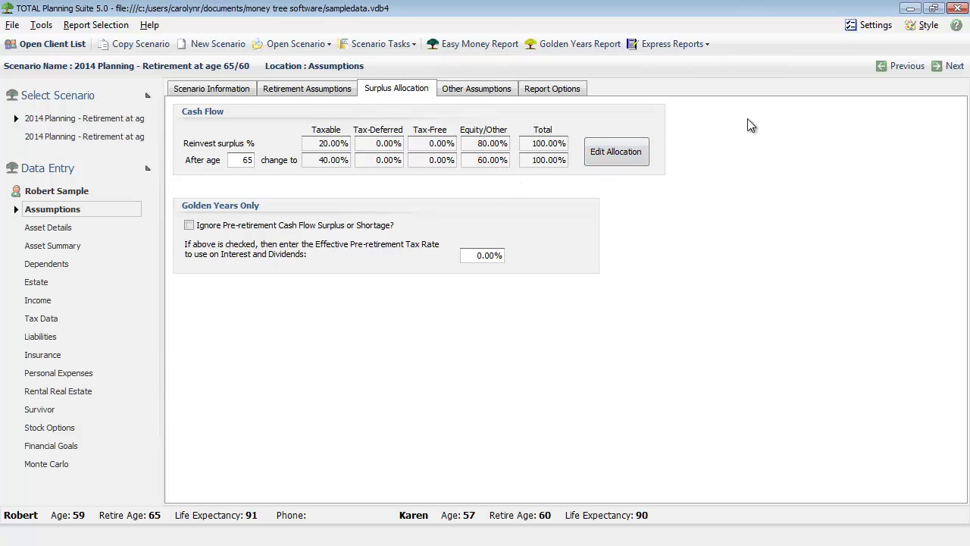
left_click(912, 9)
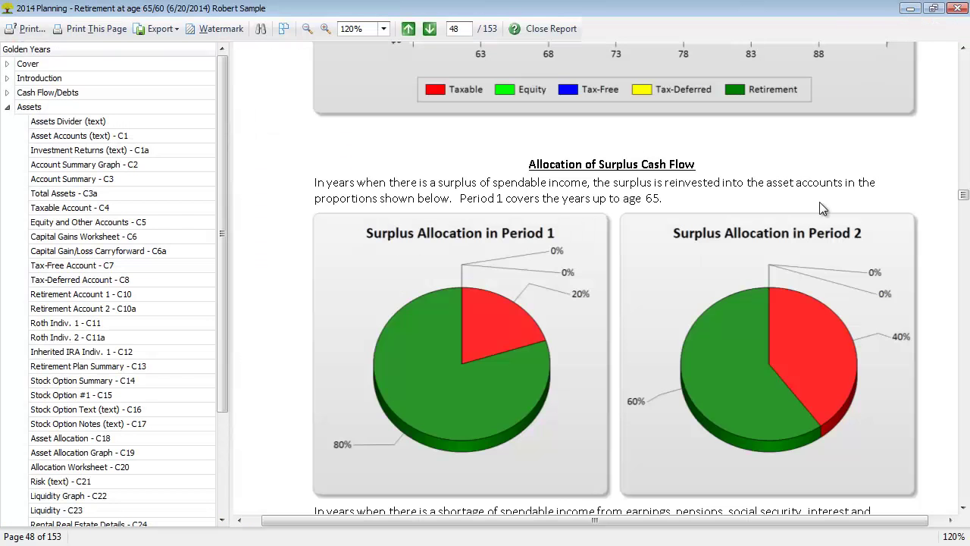
Step: Go to the Account Summary table (C3) and examine the yearly balances per account type and the account totals
left_click(430, 30)
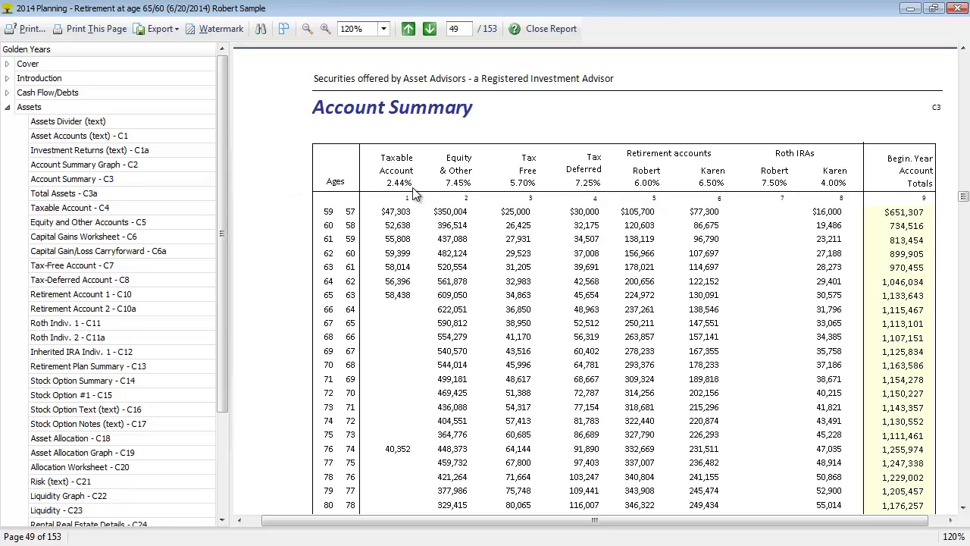
scroll(905, 214, "down", 4)
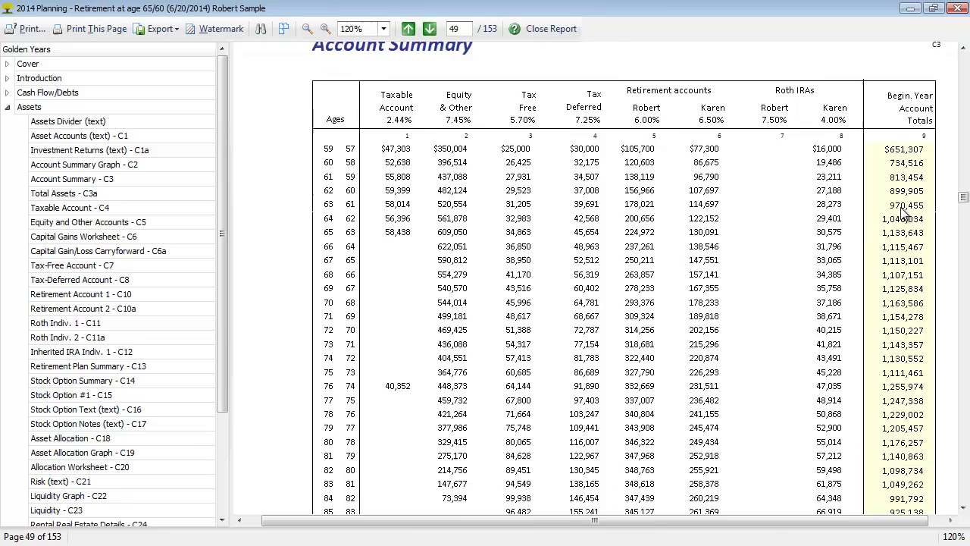
scroll(904, 214, "down", 4)
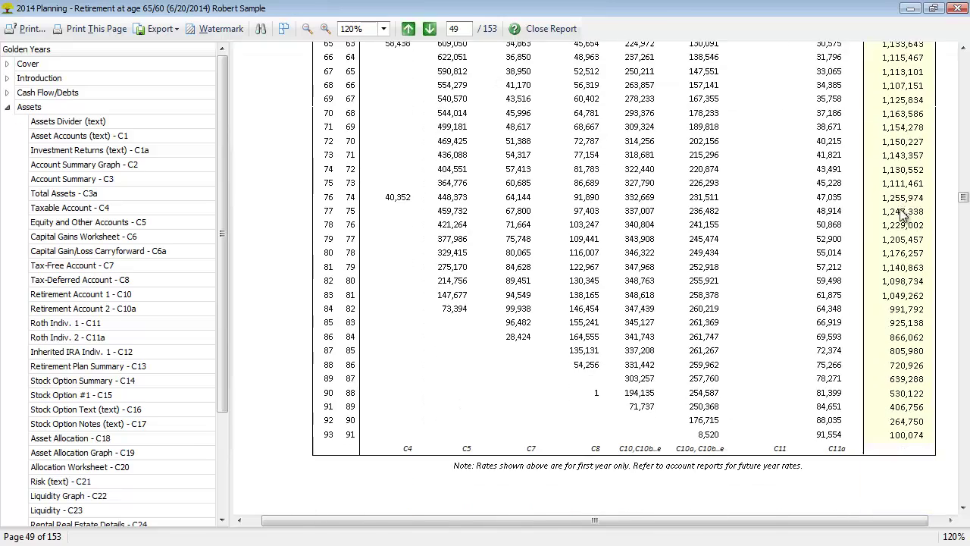
scroll(409, 453, "up", 6)
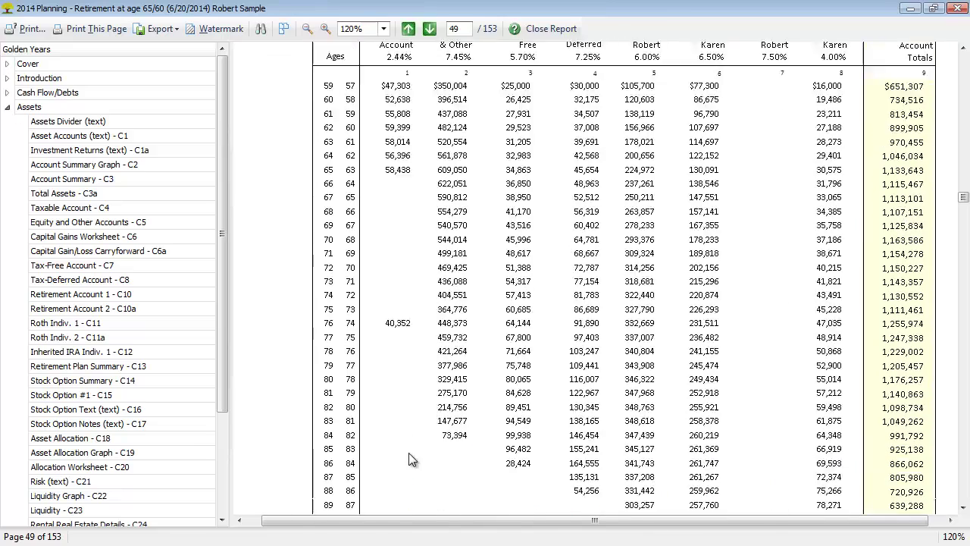
scroll(409, 455, "up", 1)
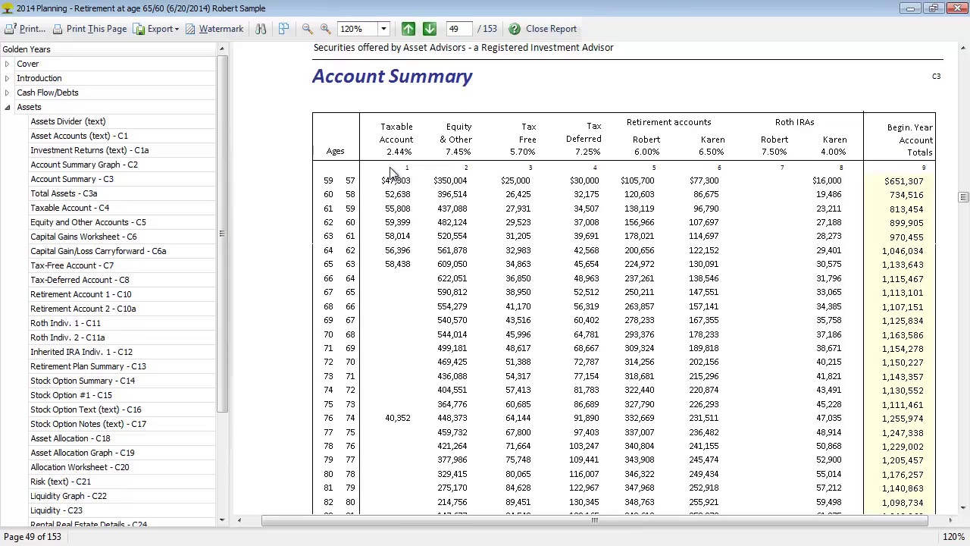
scroll(391, 173, "down", 3)
scroll(386, 190, "up", 2)
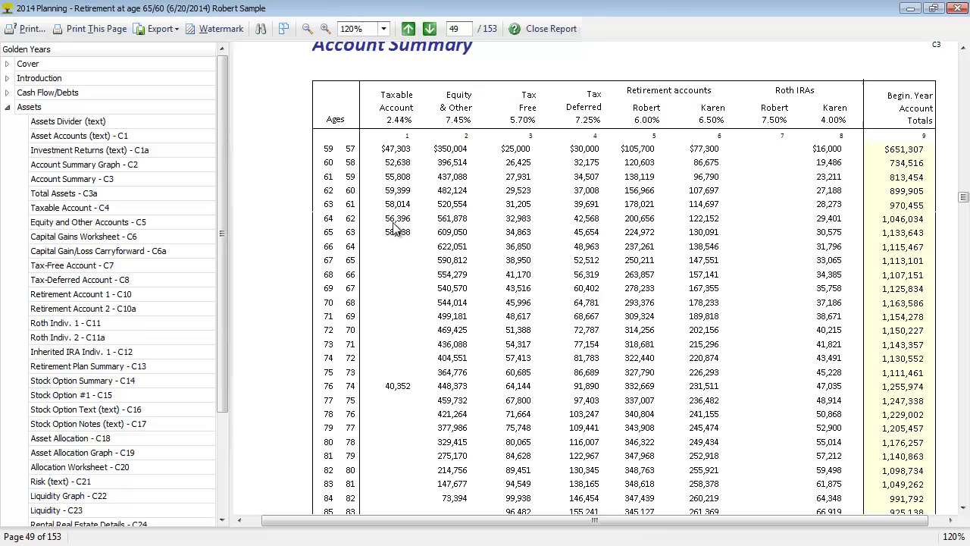
Step: Page through the Total Working Assets (C3a), Taxable Account (C4), and Equity and Other Accounts (C5) reports
left_click(429, 29)
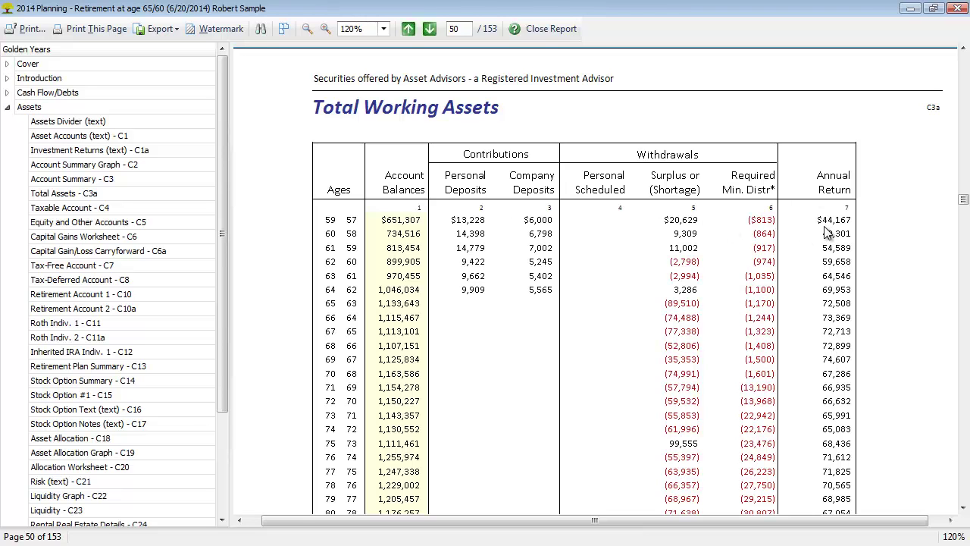
left_click(429, 29)
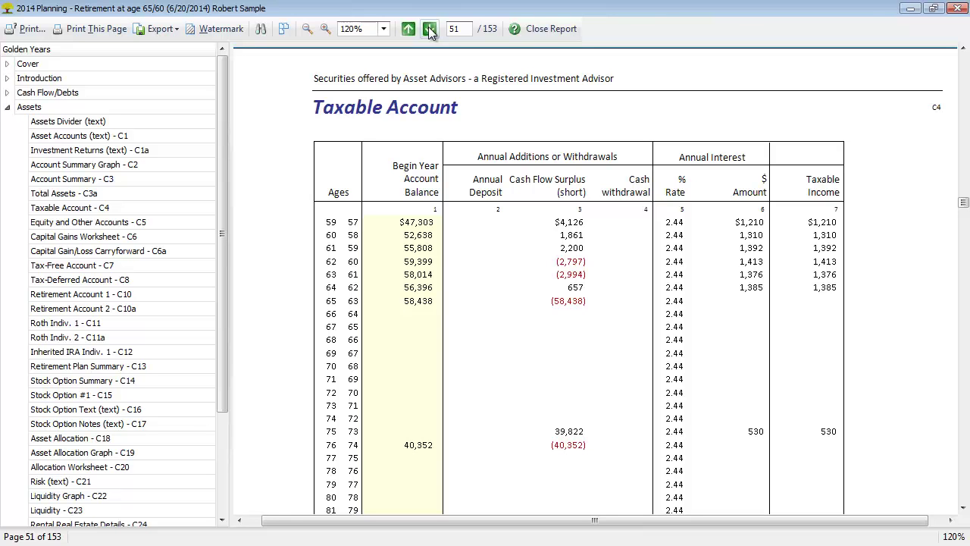
left_click(430, 30)
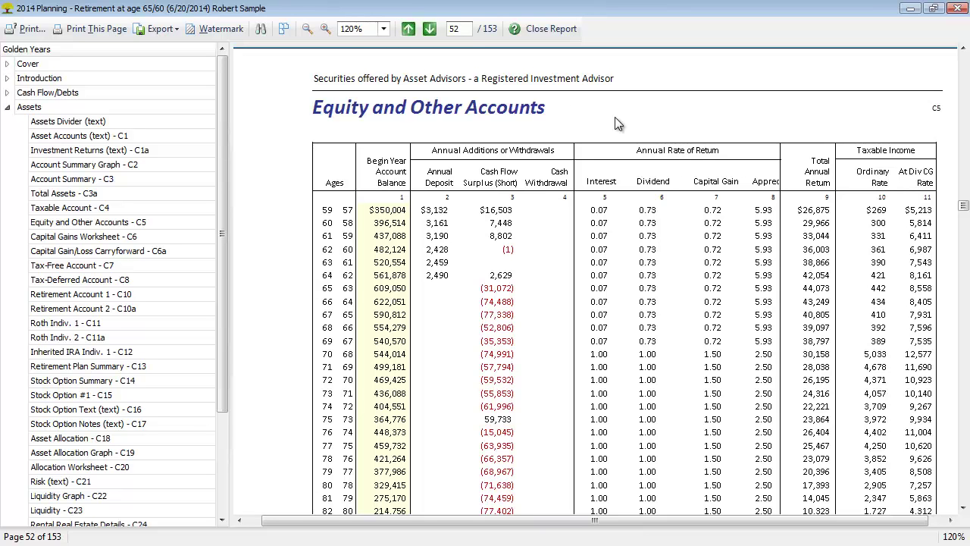
Step: Go to the Capital Gains Worksheet (C6) and review its yearly cost basis and capital gain columns
left_click(429, 30)
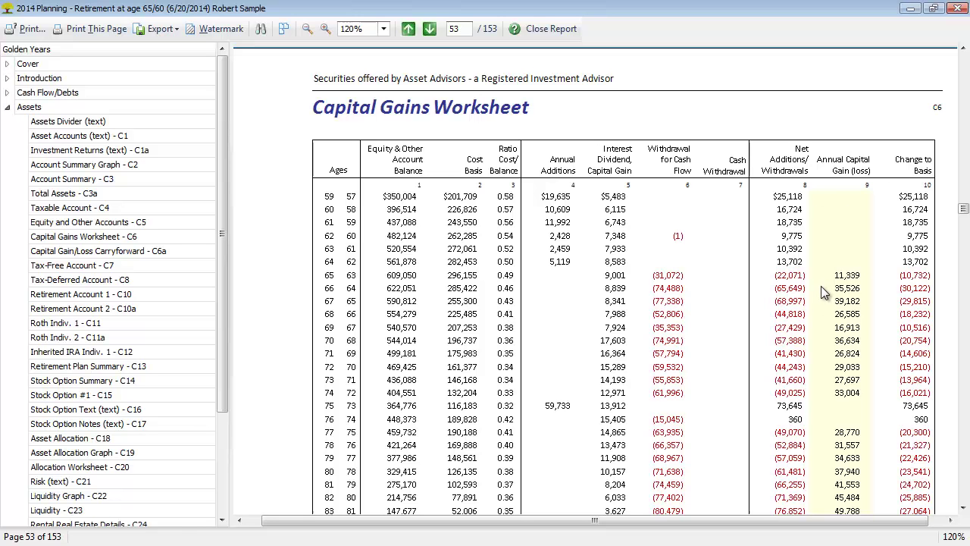
scroll(821, 286, "down", 3)
scroll(827, 279, "up", 3)
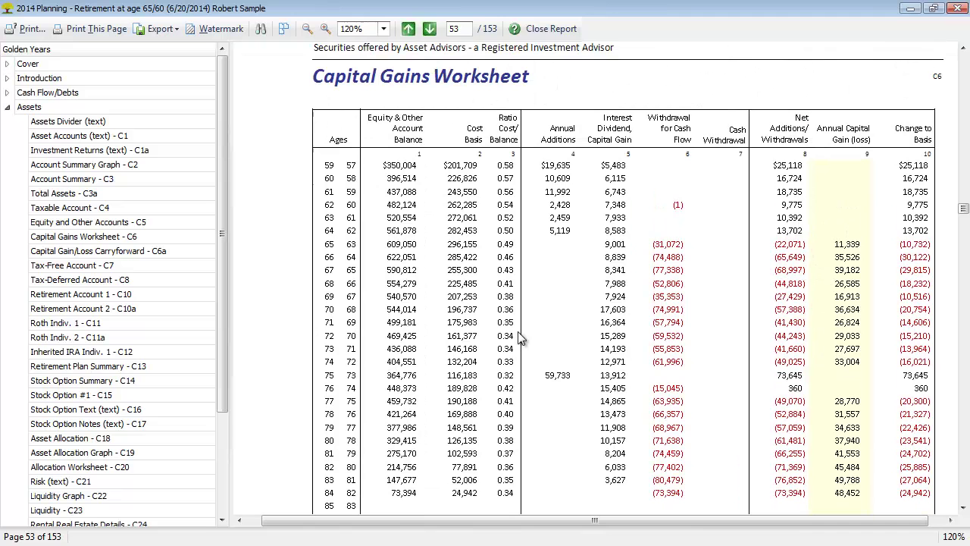
Step: Page through the Capital Gain or Capital Loss Carryforward (C6a), Tax-Free Account (C7), and Tax-Deferred Account (C8) reports
left_click(430, 29)
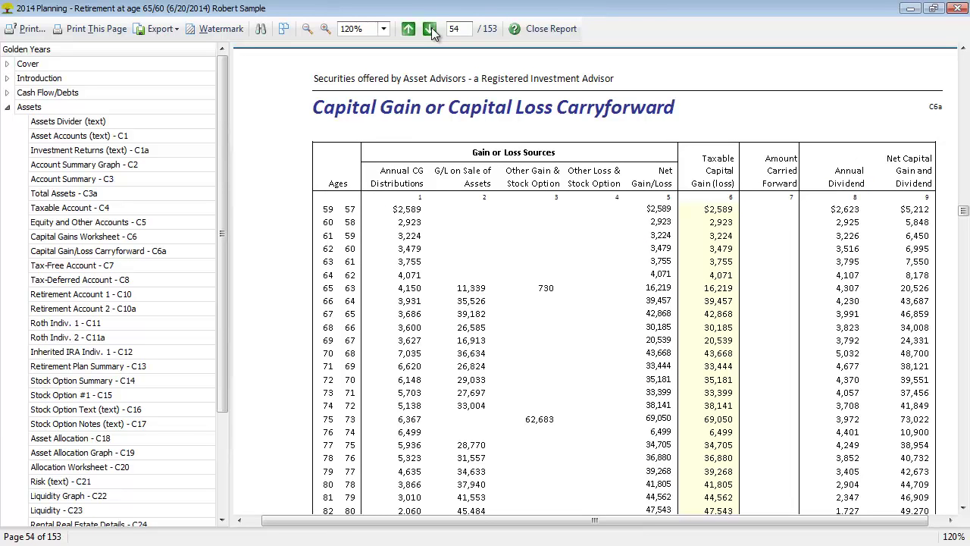
left_click(430, 29)
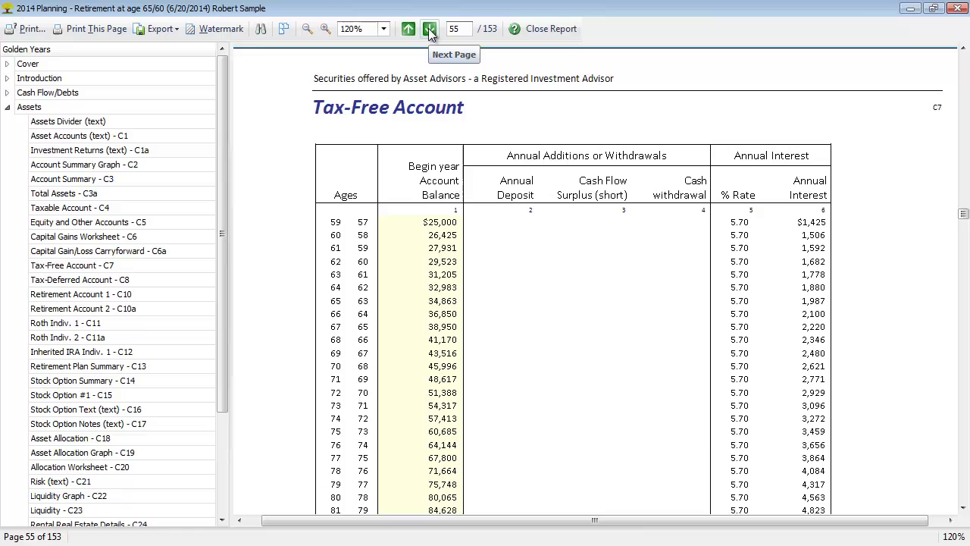
left_click(430, 29)
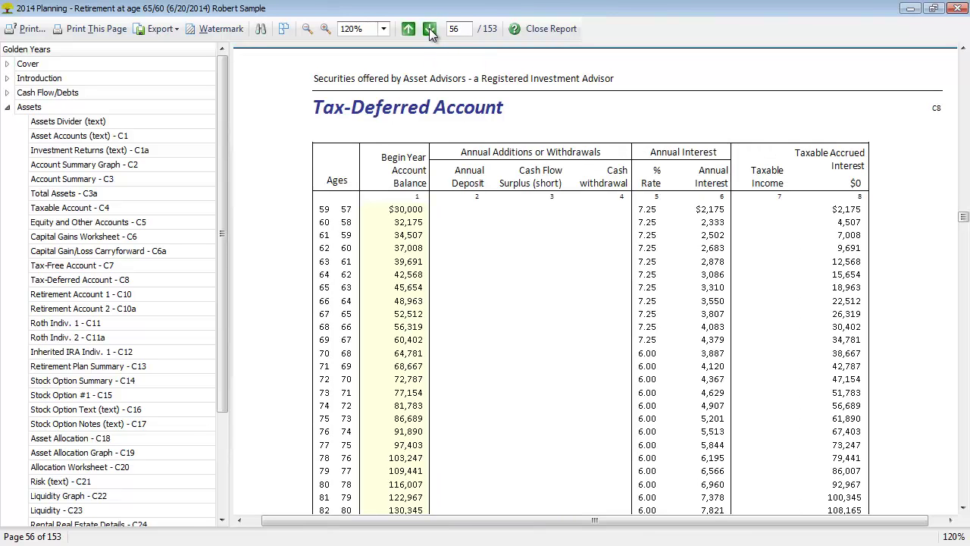
Step: Page through both individuals' Retirement Accounts and Roth Accounts and the Inherited IRAs report, up to the Retirement Plan Summary (C13)
left_click(430, 29)
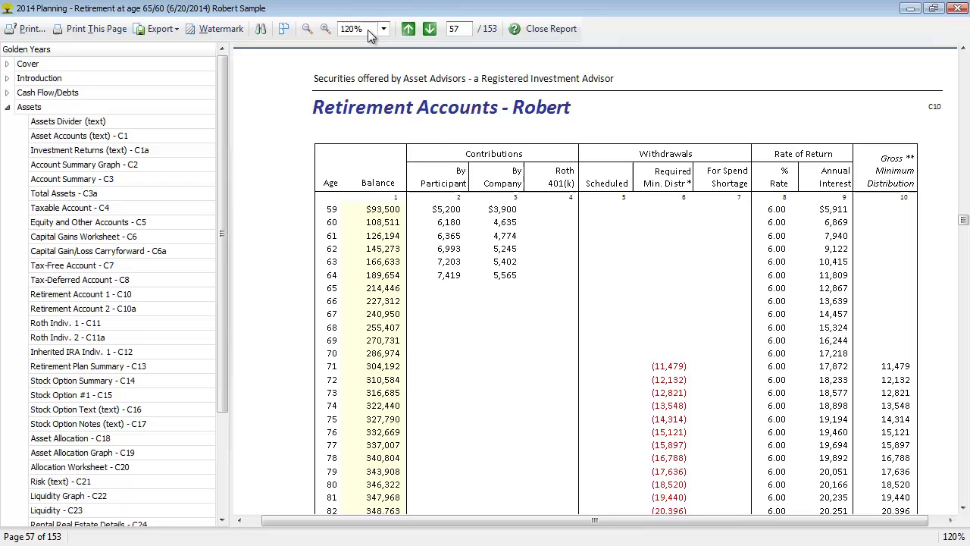
left_click(429, 29)
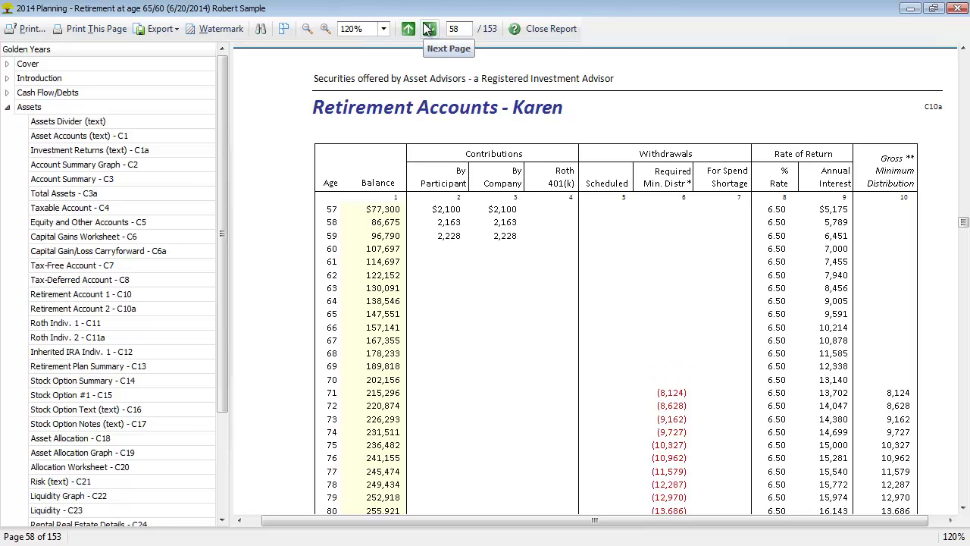
left_click(429, 29)
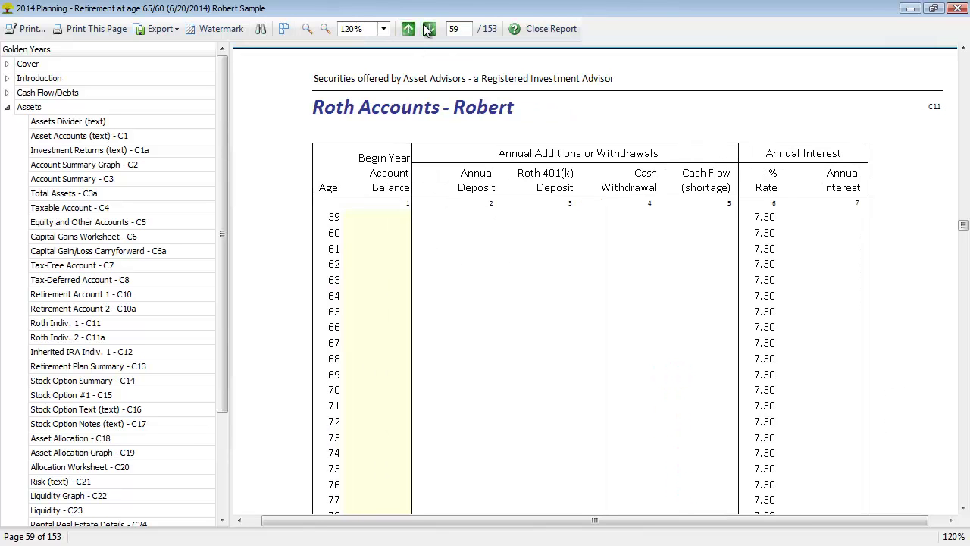
left_click(429, 29)
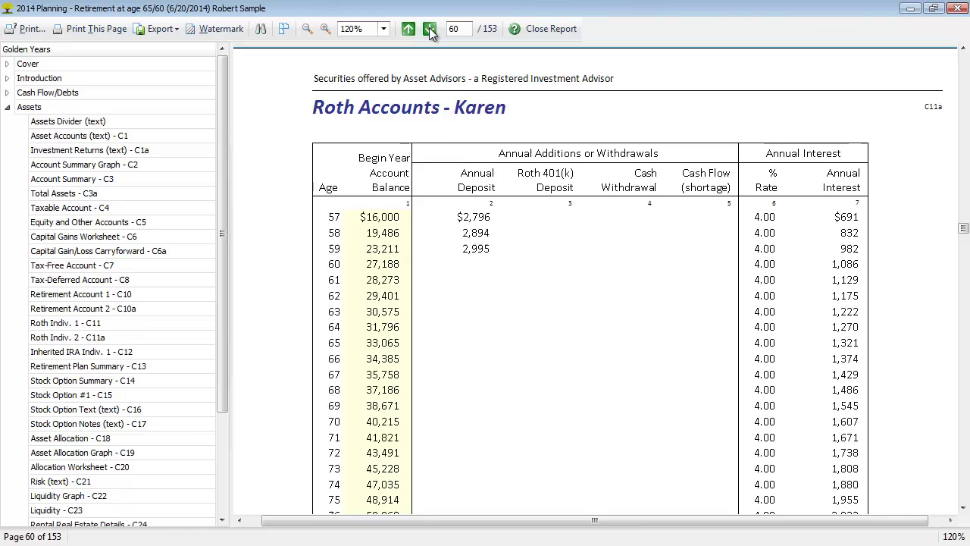
left_click(429, 29)
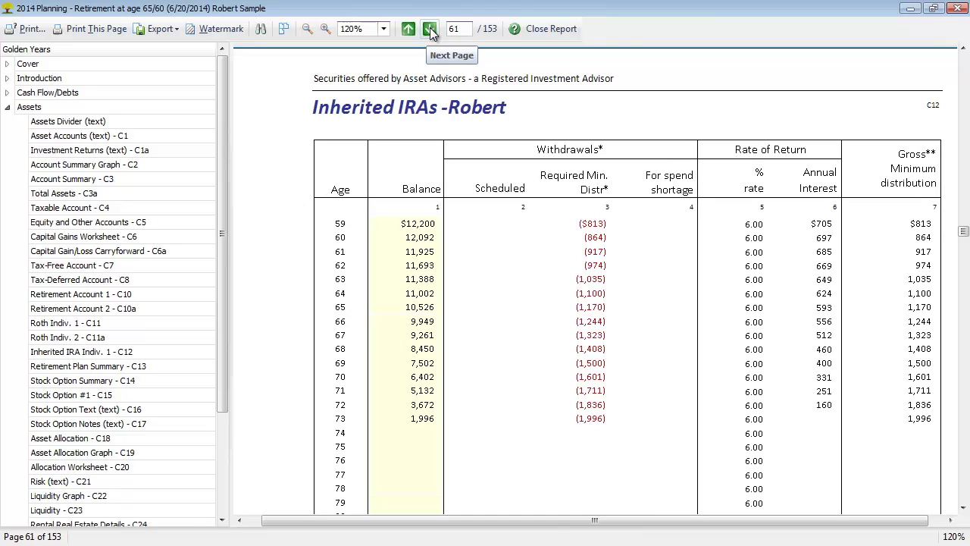
left_click(429, 28)
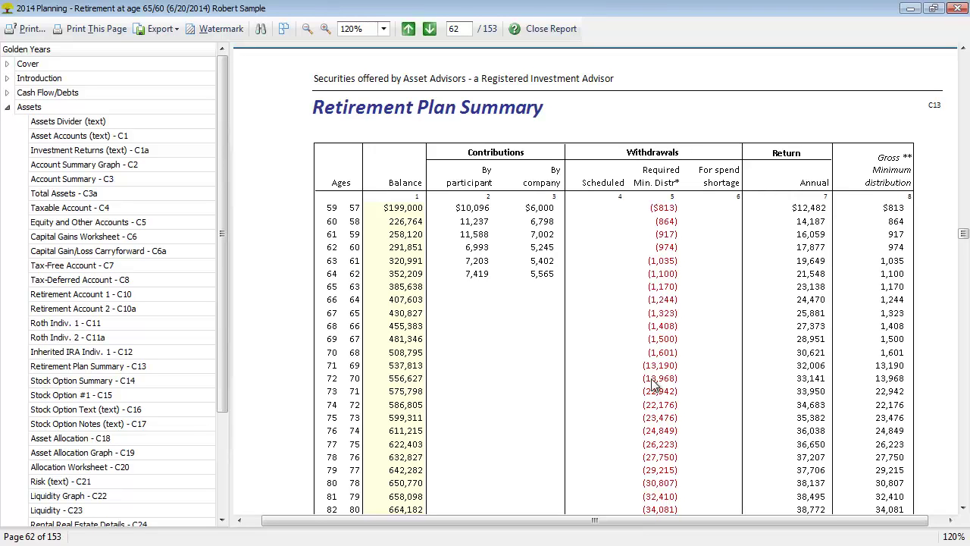
Step: View the Stock Options Summary (C14), and examine the incentive and non-qualified sections of the Stock Options Worksheet (C15)
left_click(429, 29)
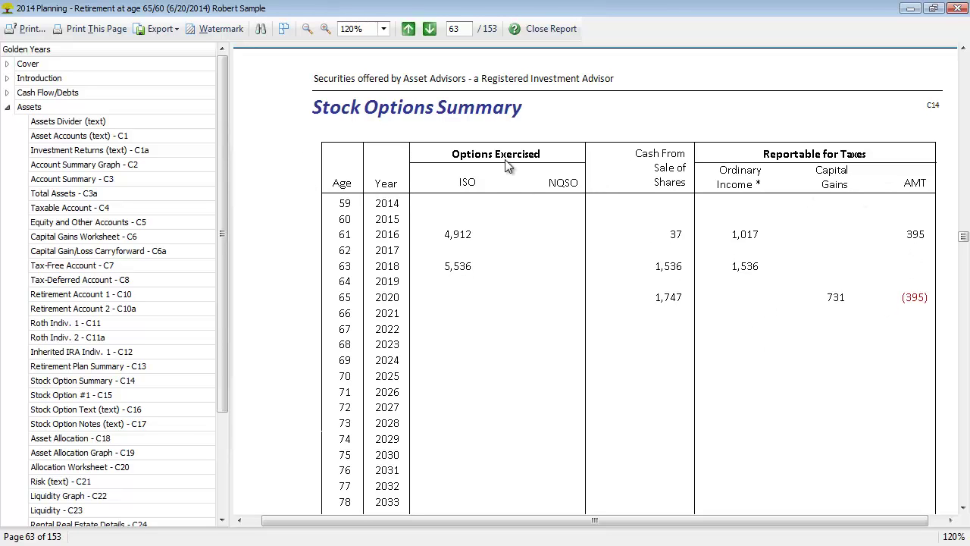
left_click(429, 31)
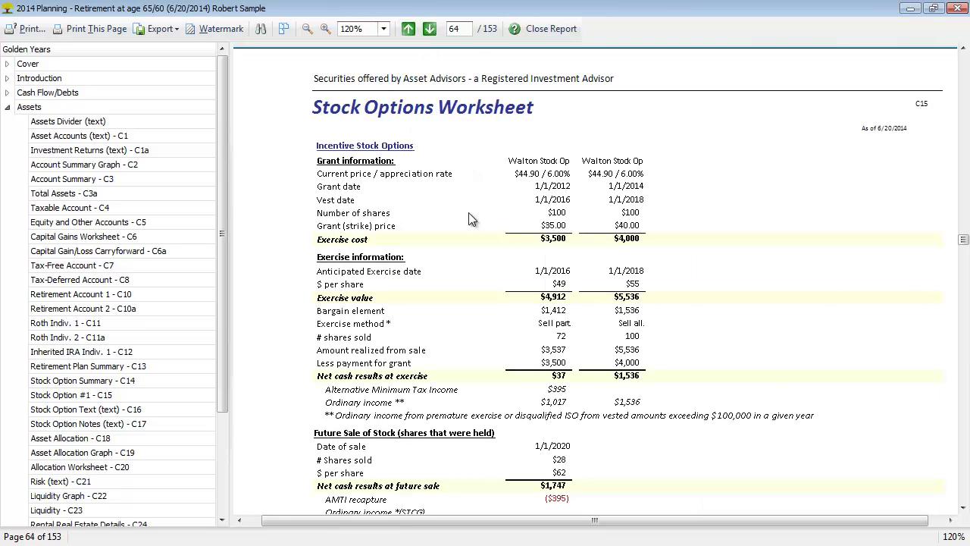
scroll(491, 198, "down", 1)
scroll(491, 193, "down", 4)
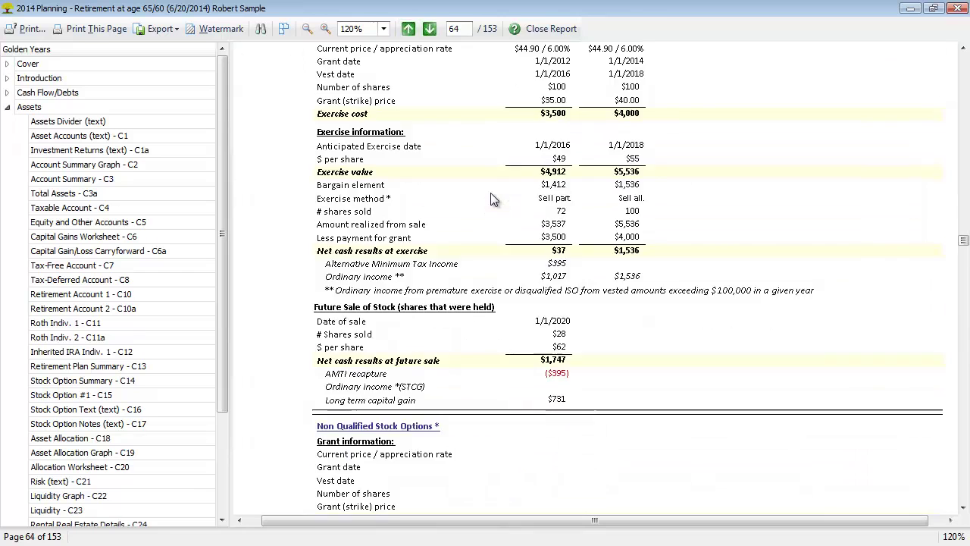
scroll(492, 193, "down", 1)
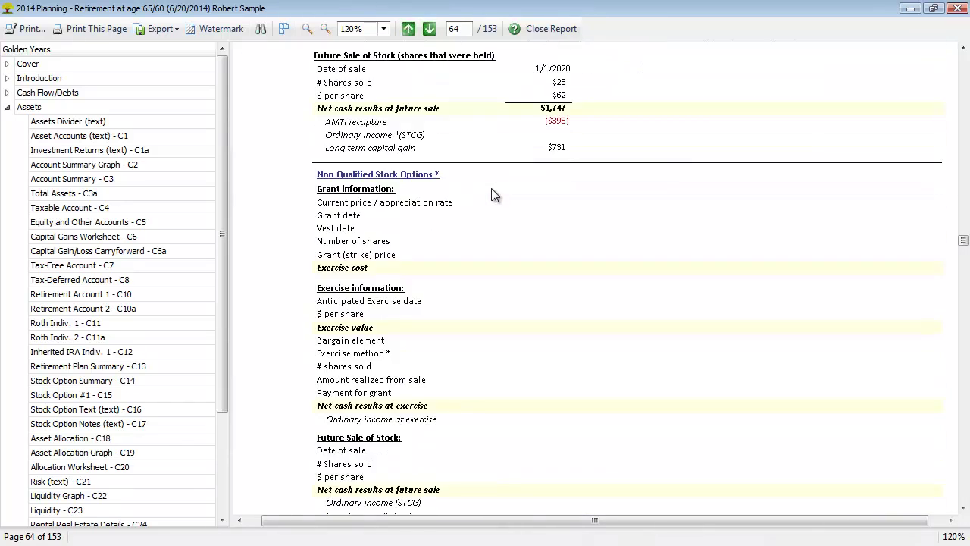
scroll(493, 199, "up", 5)
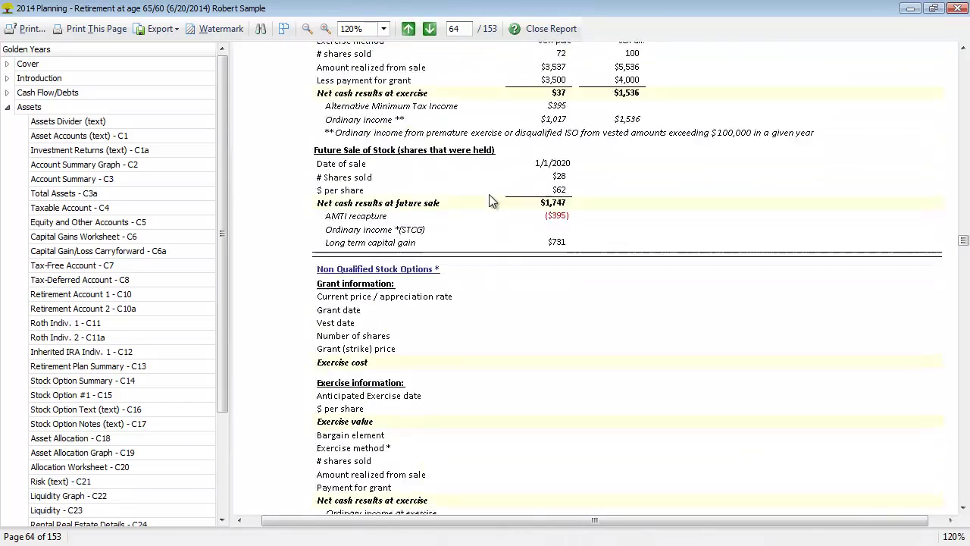
Step: Skip past the stock option text and notes pages to the Asset Allocation page (C18)
left_click(430, 29)
left_click(430, 29)
left_click(430, 29)
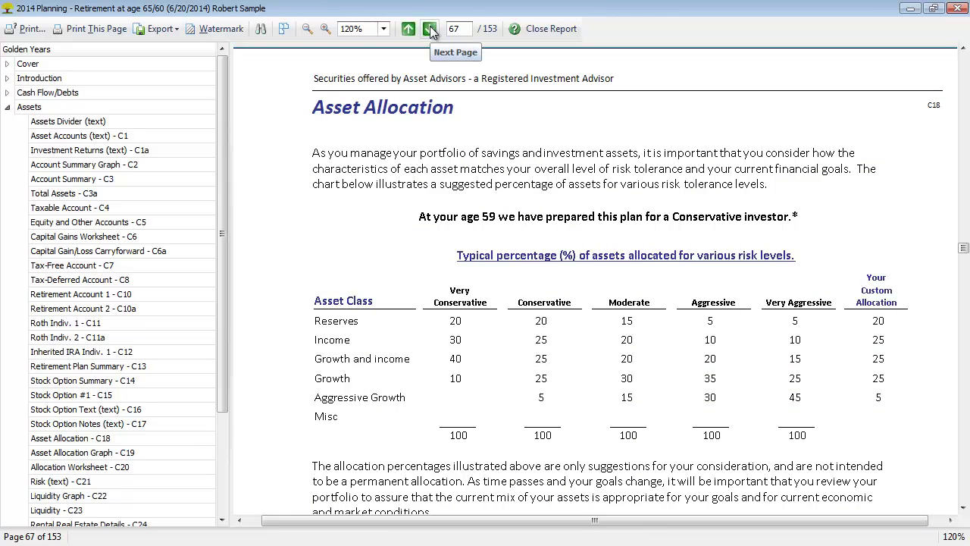
Step: Look over the remaining Assets pages in the report outline, and open Asset Summary in the scenario's data entry window
left_click_drag(222, 196, 222, 252)
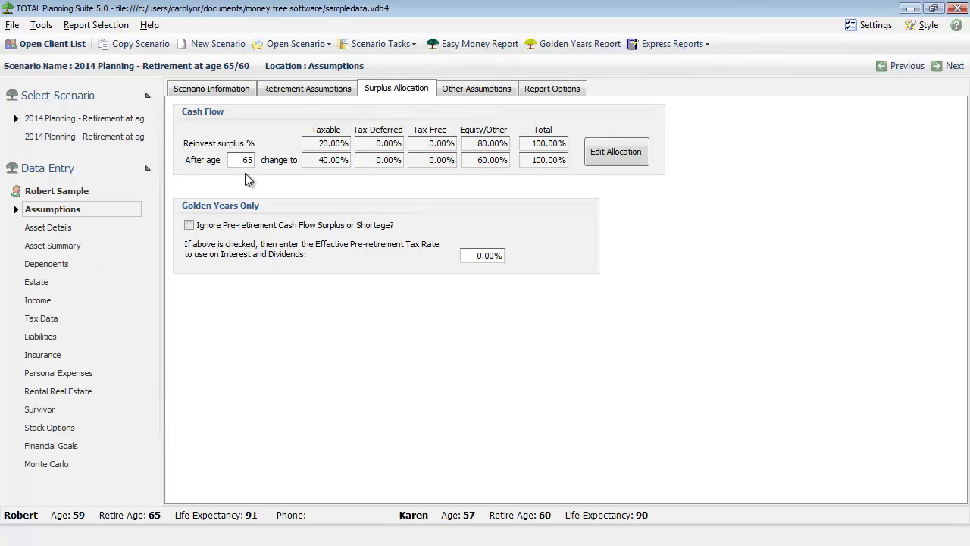
left_click(45, 246)
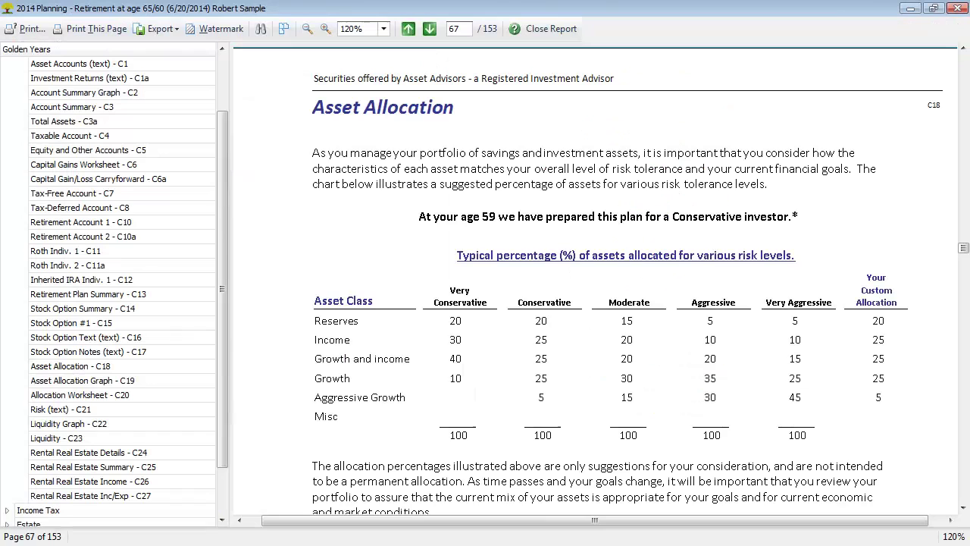
Step: Return to the report and display the Asset Allocation Graph page (C19) at 100% zoom
left_click(432, 28)
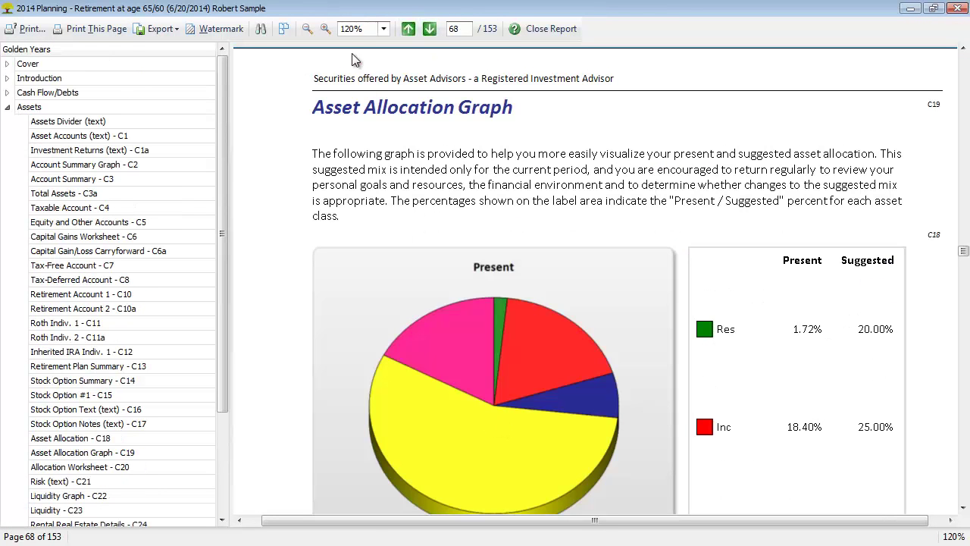
left_click(307, 29)
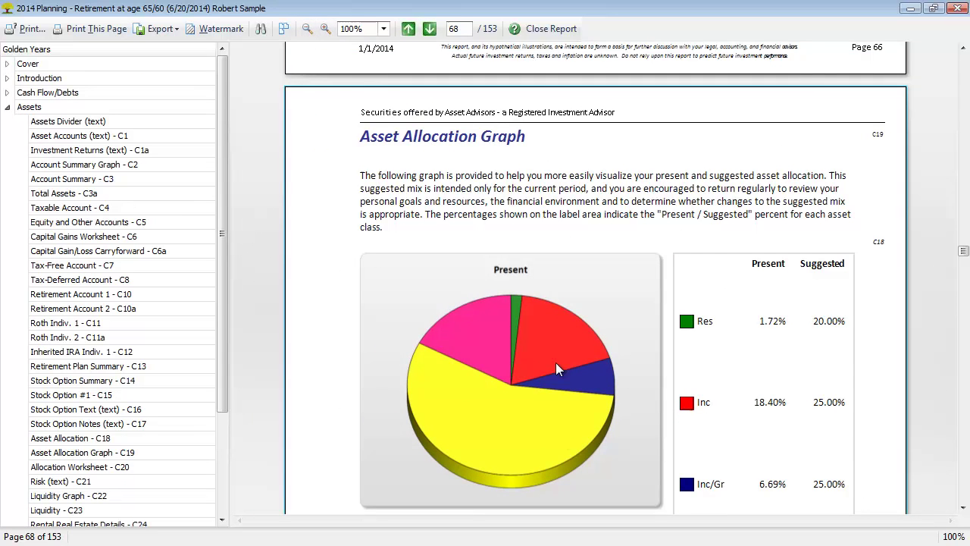
Step: Compare the present and suggested allocation pies (C19), view the Allocation Worksheet (C20), and continue to the Risk page (C21)
scroll(533, 364, "down", 5)
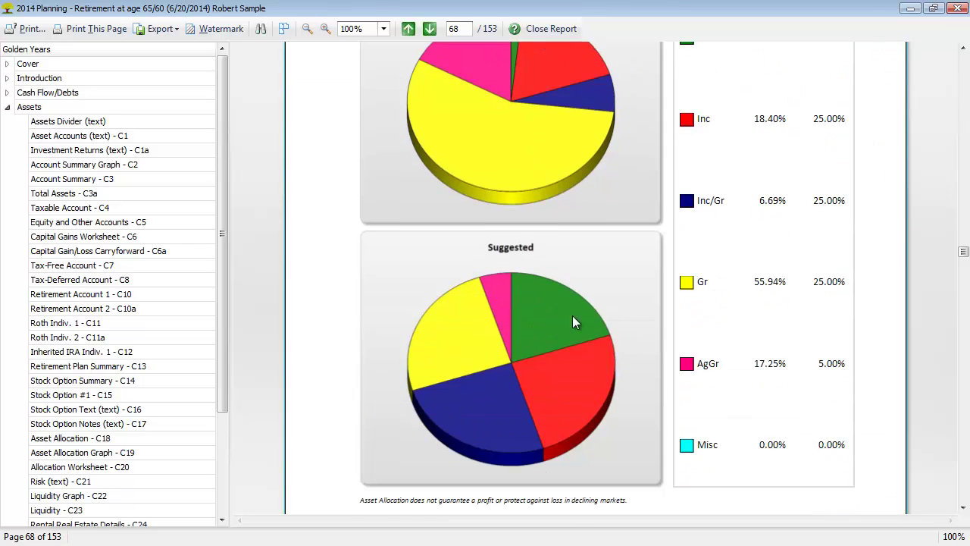
left_click(430, 29)
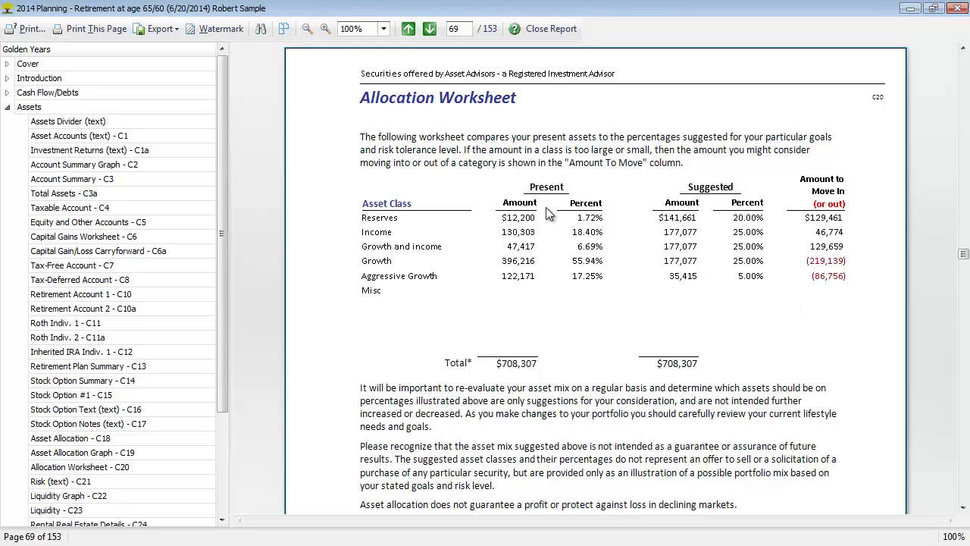
left_click(429, 29)
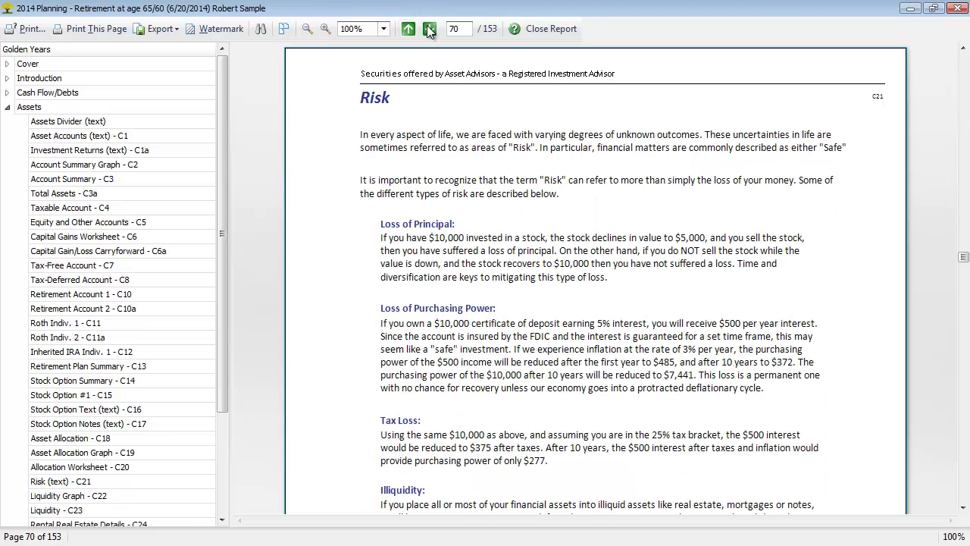
Step: Examine the Liquidity graph and its total and working assets table (C22), and check Asset Details in the scenario's data entry
left_click(429, 29)
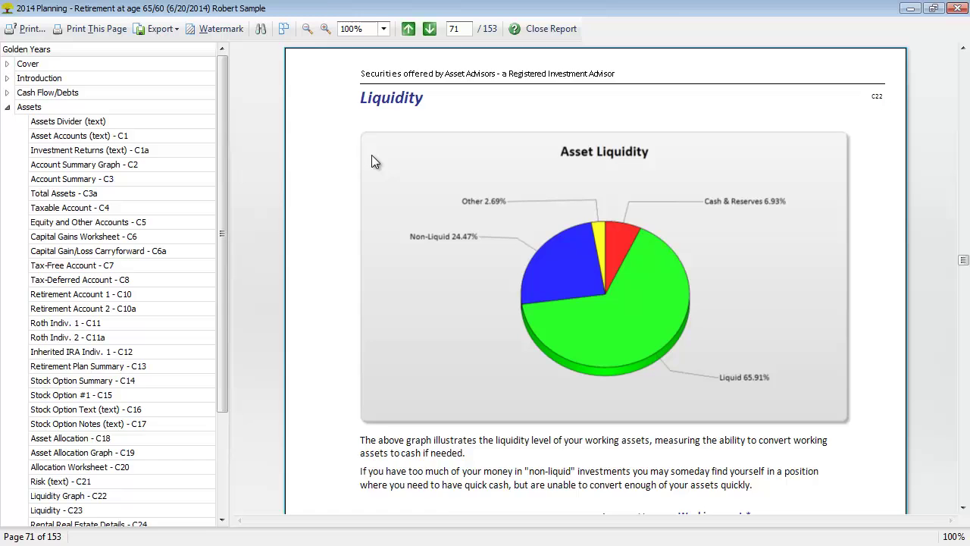
scroll(371, 161, "down", 1)
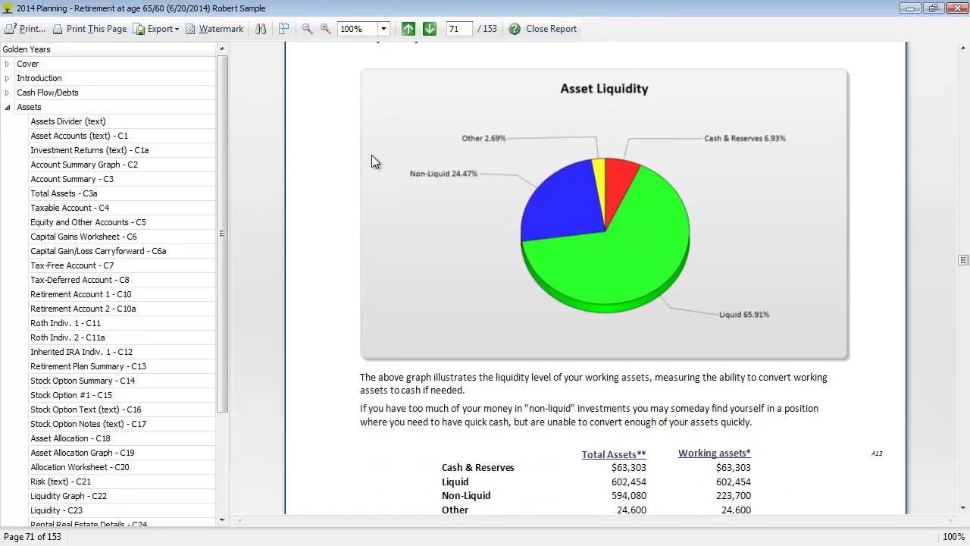
scroll(372, 161, "down", 2)
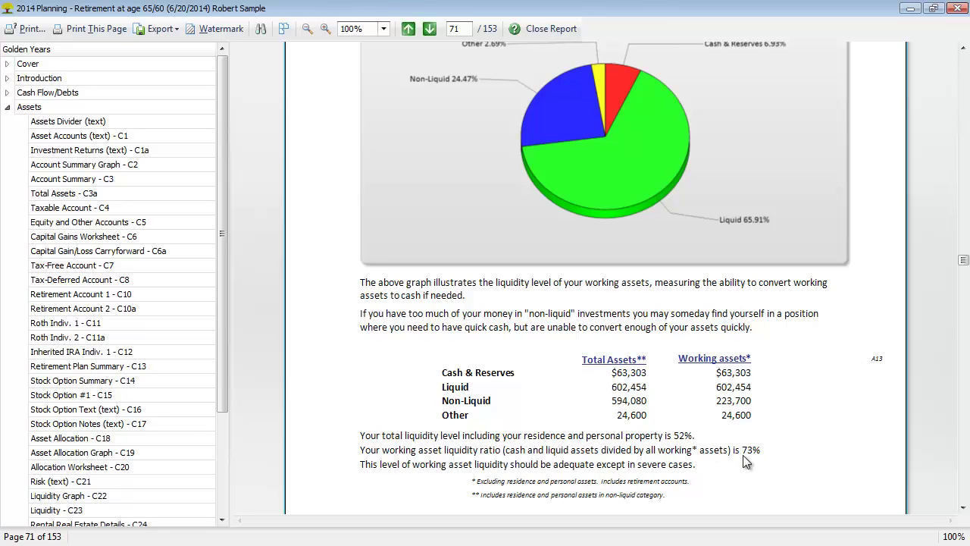
scroll(724, 402, "up", 3)
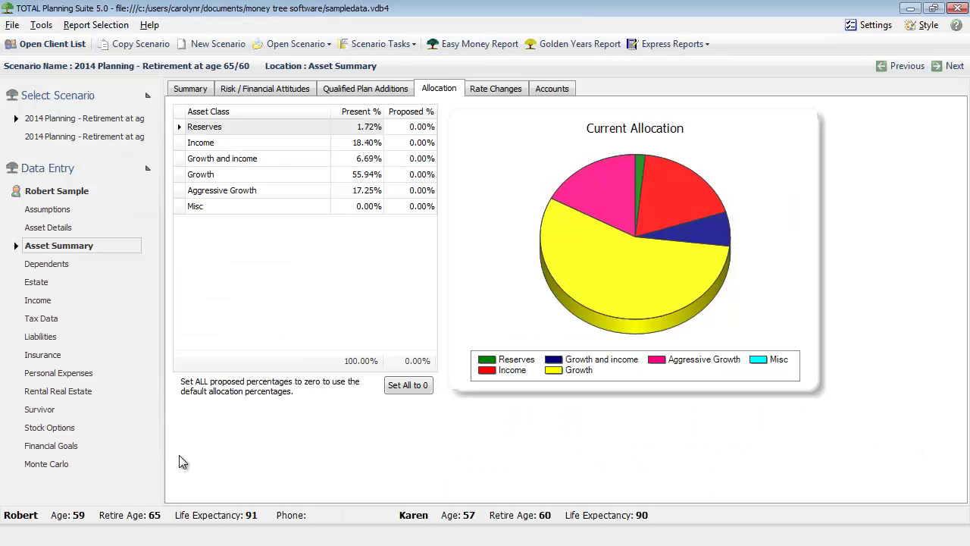
left_click(49, 229)
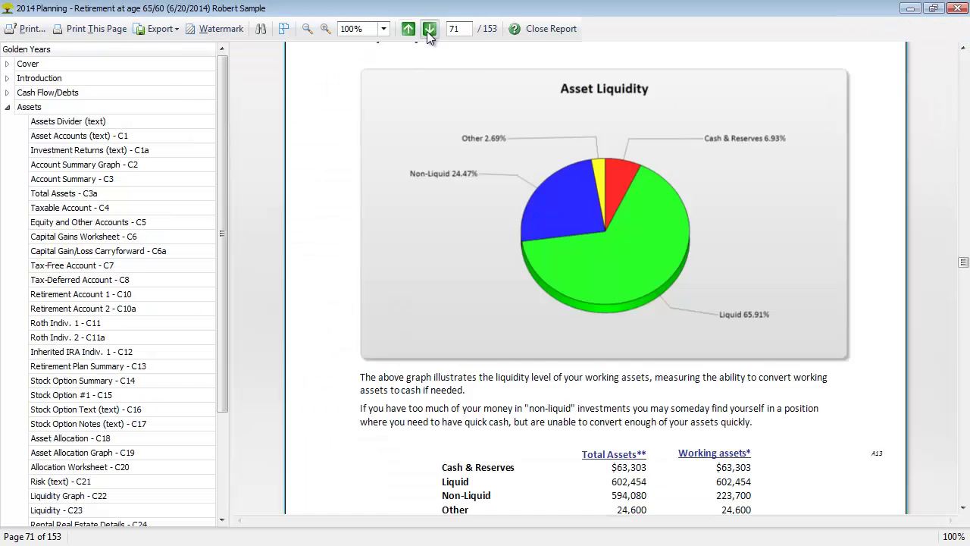
Step: Read through the report's Liquidity Analysis page (C23), from the cash and reserves category down to the liquidity ratios
left_click(429, 29)
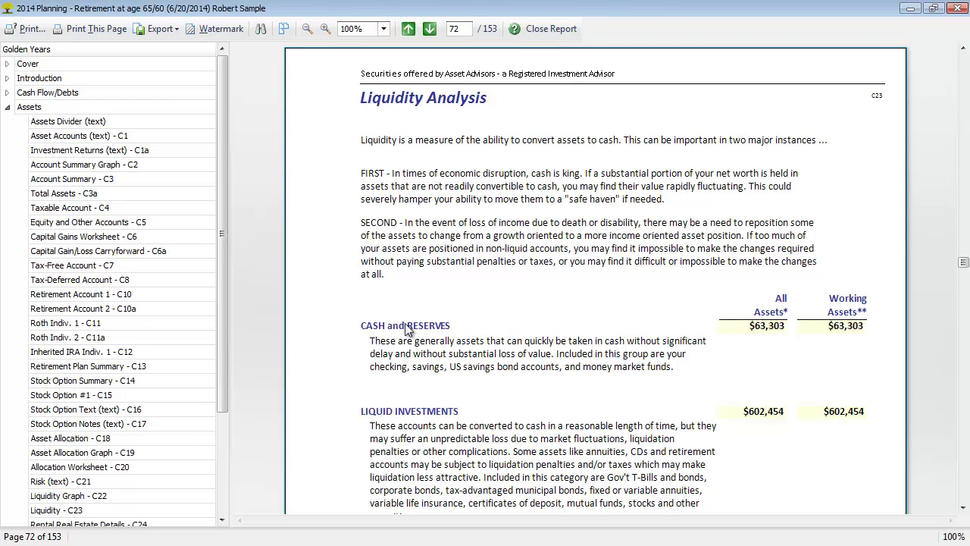
scroll(433, 227, "down", 1)
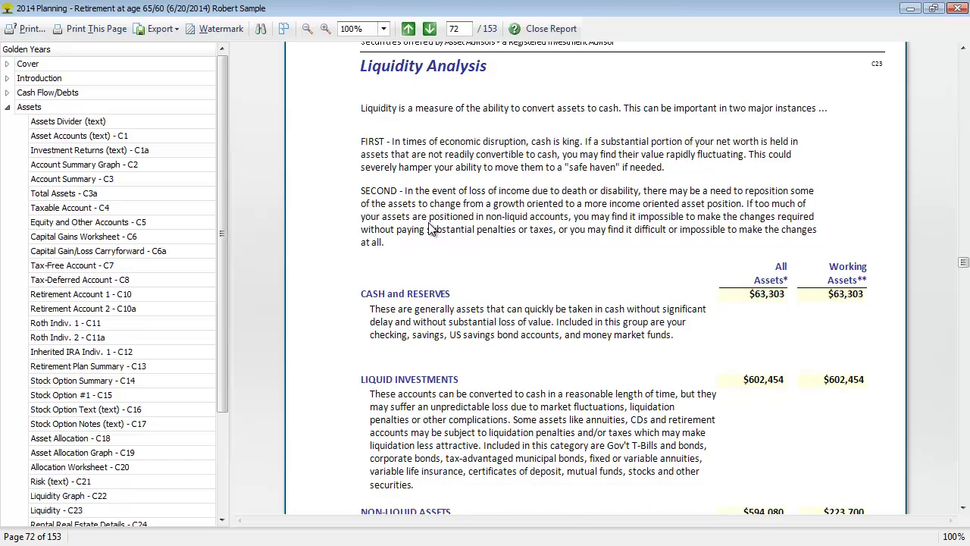
scroll(429, 227, "down", 1)
scroll(429, 228, "down", 1)
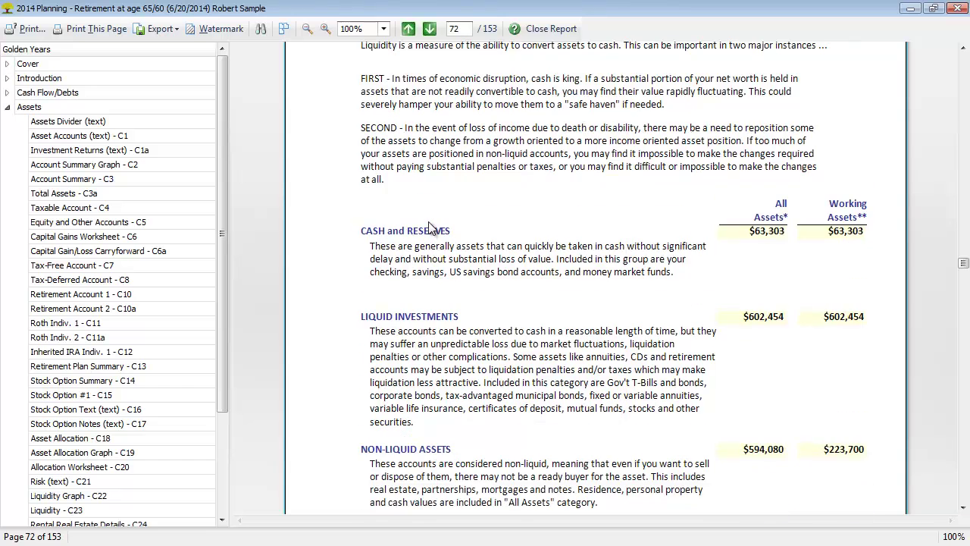
scroll(429, 227, "down", 6)
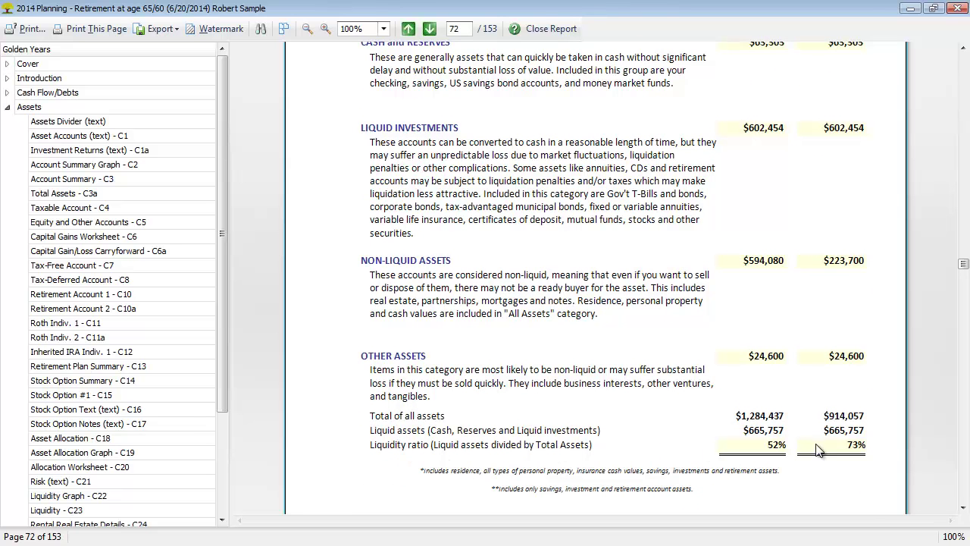
Step: View the rental real estate pages: property details (C24), annual summary (C25), and income and tax analysis (C26)
left_click(429, 29)
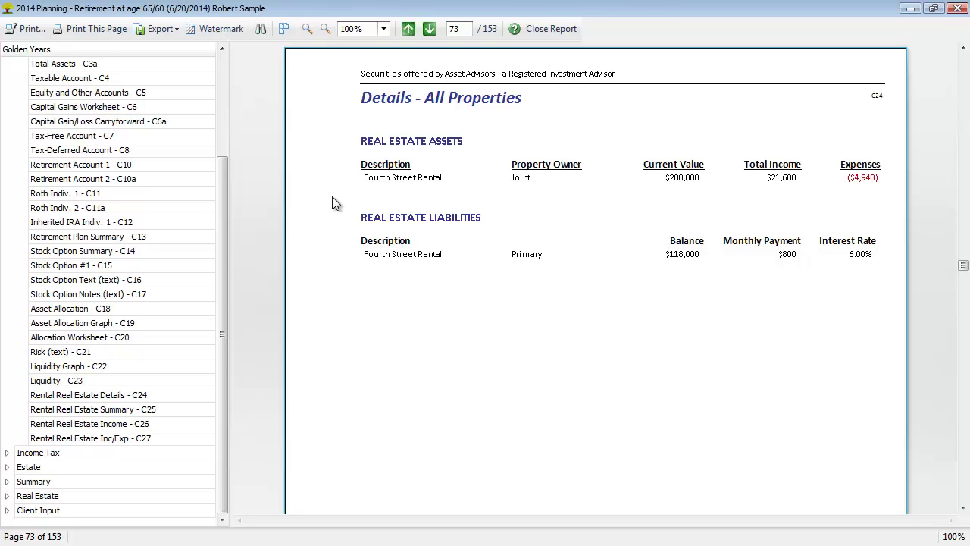
left_click(429, 28)
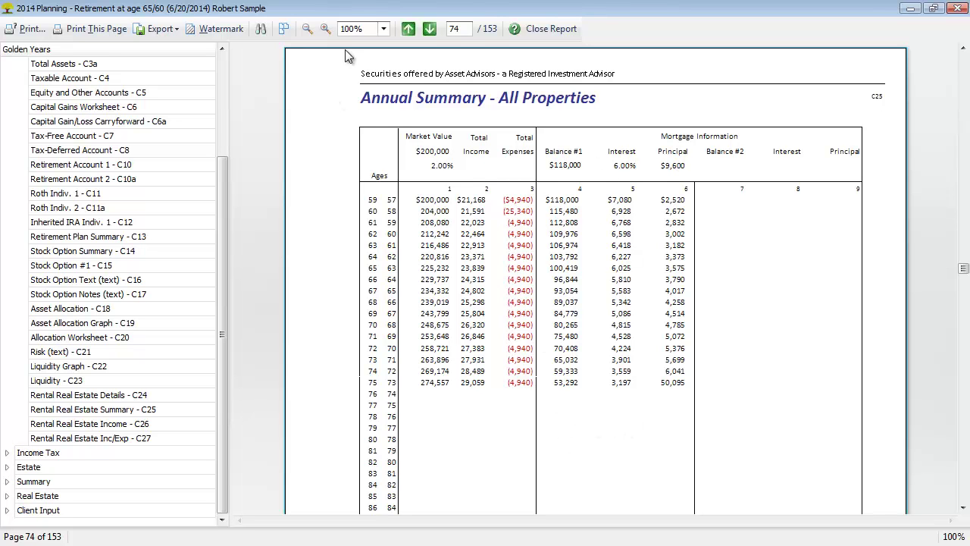
left_click(429, 29)
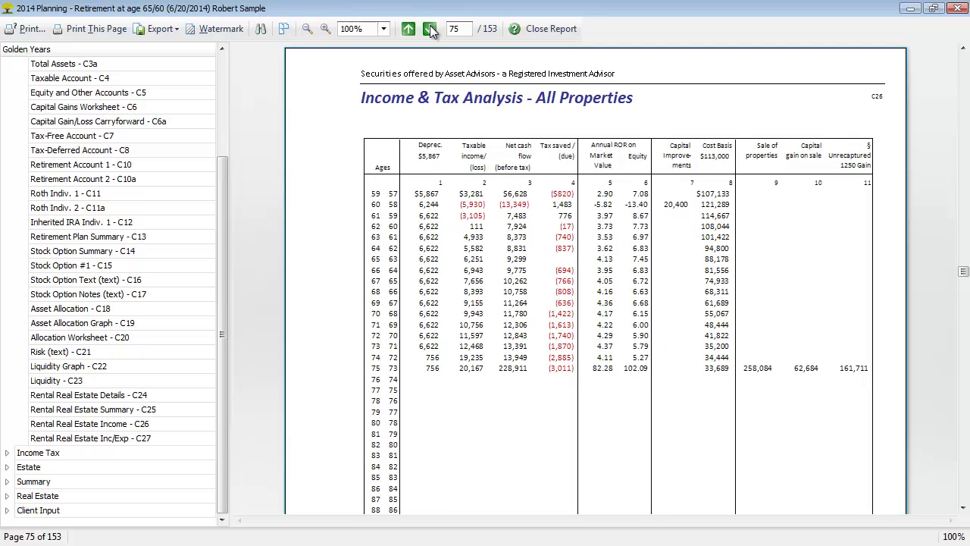